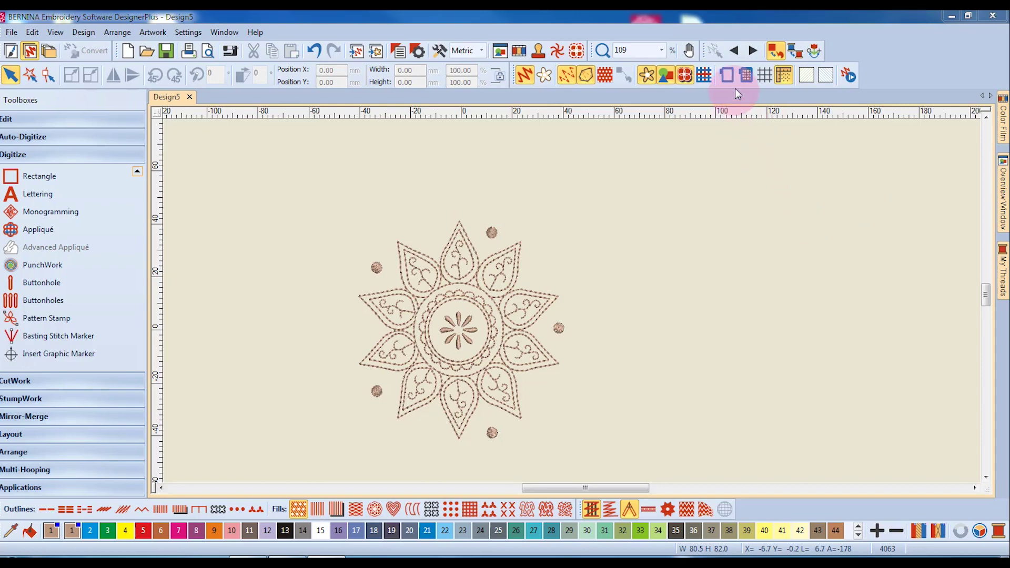
# Bring up the Select a Hoop dialog showing BERNINA 7 Series, Large Oval Hoop 255 x 145, foot #26
pyautogui.click(727, 76)
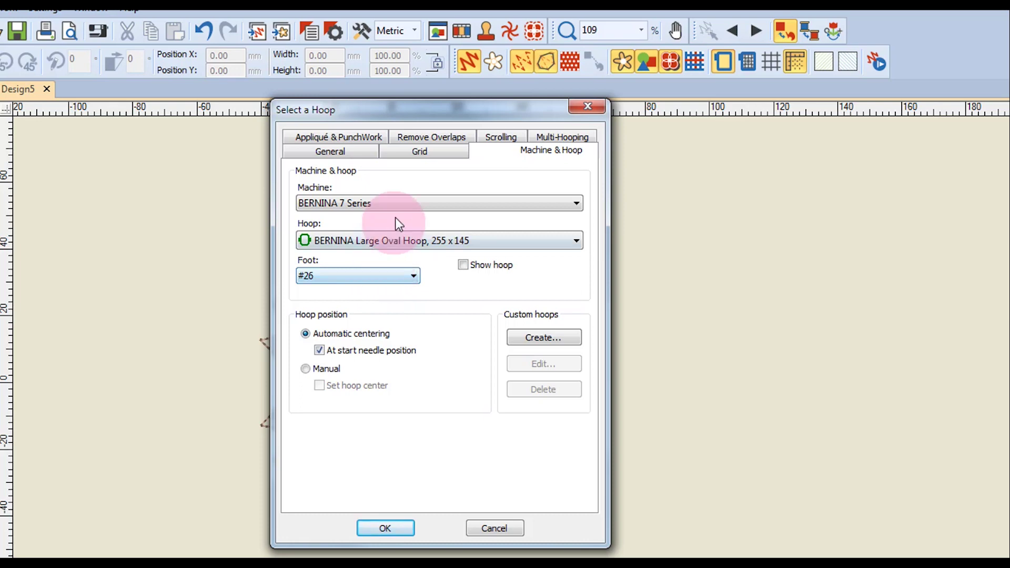
pyautogui.click(578, 206)
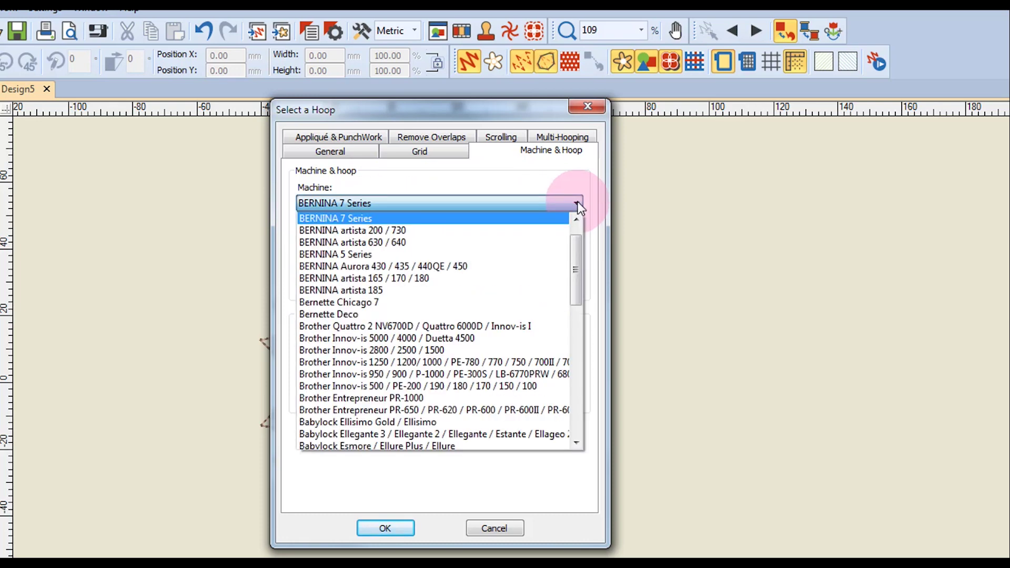
pyautogui.scroll(1, 572, 259)
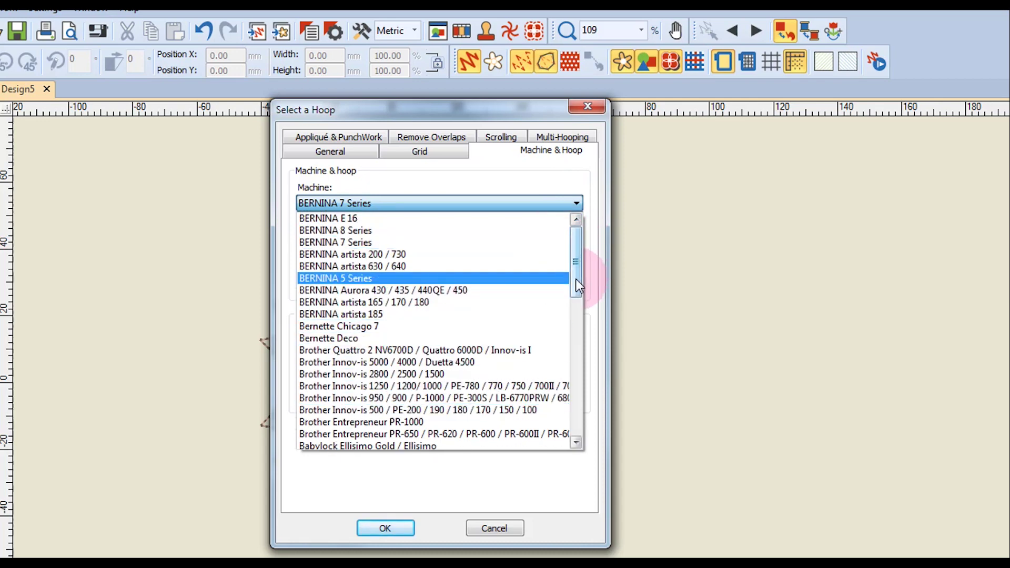
pyautogui.moveTo(575, 282)
pyautogui.mouseDown()
pyautogui.moveTo(557, 404)
pyautogui.moveTo(579, 262)
pyautogui.mouseUp()
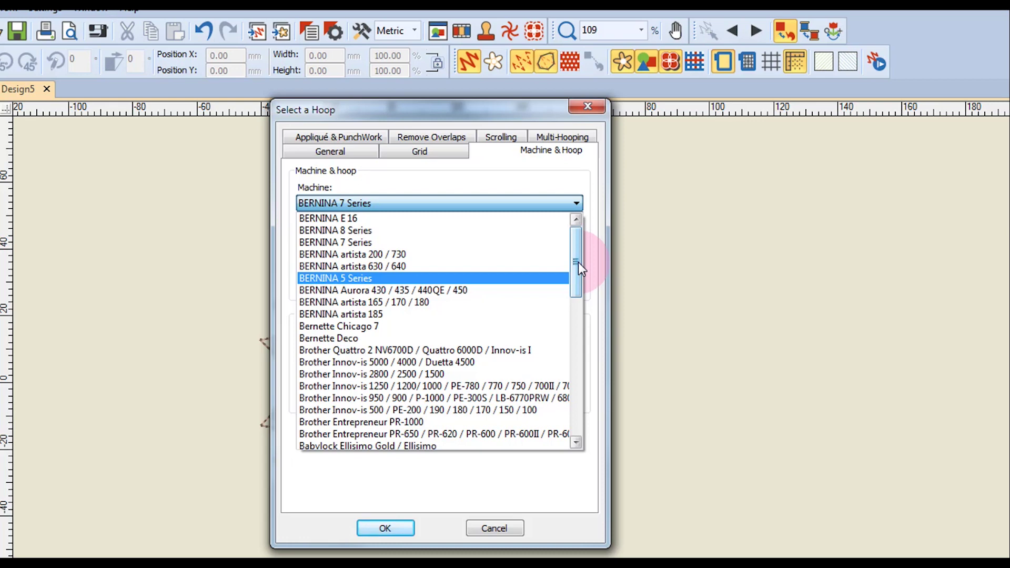
pyautogui.click(375, 242)
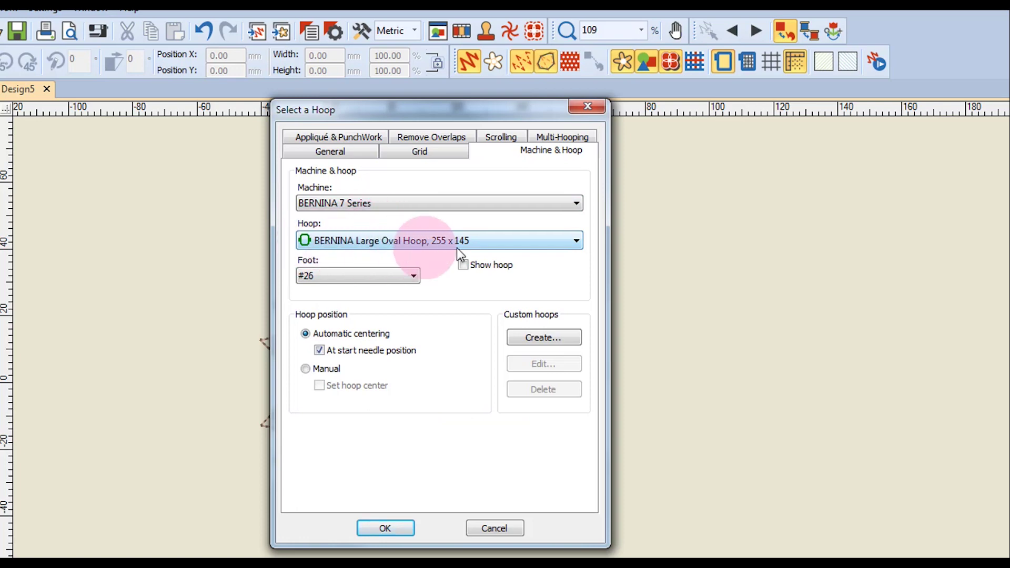
pyautogui.click(577, 240)
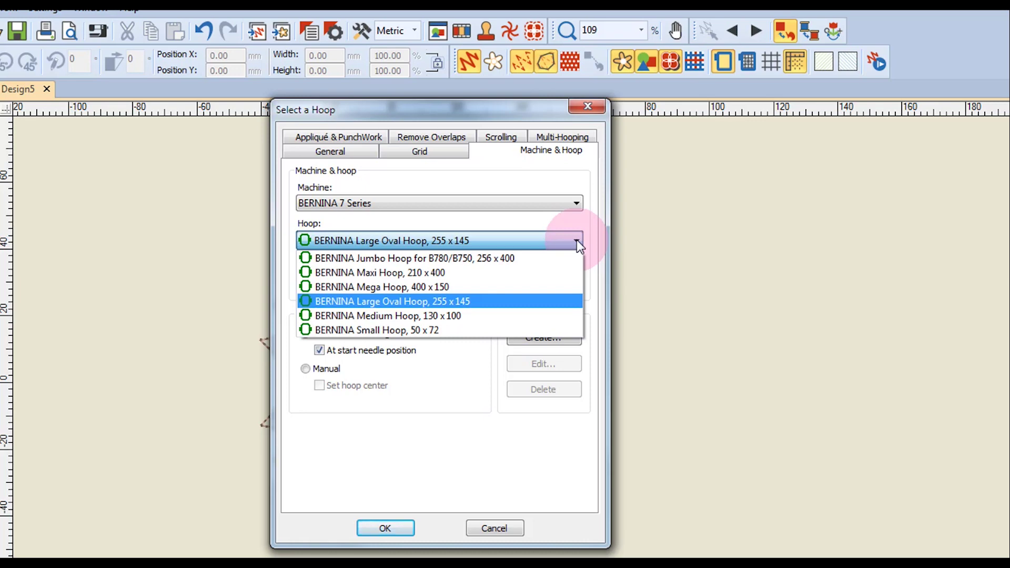
pyautogui.click(514, 301)
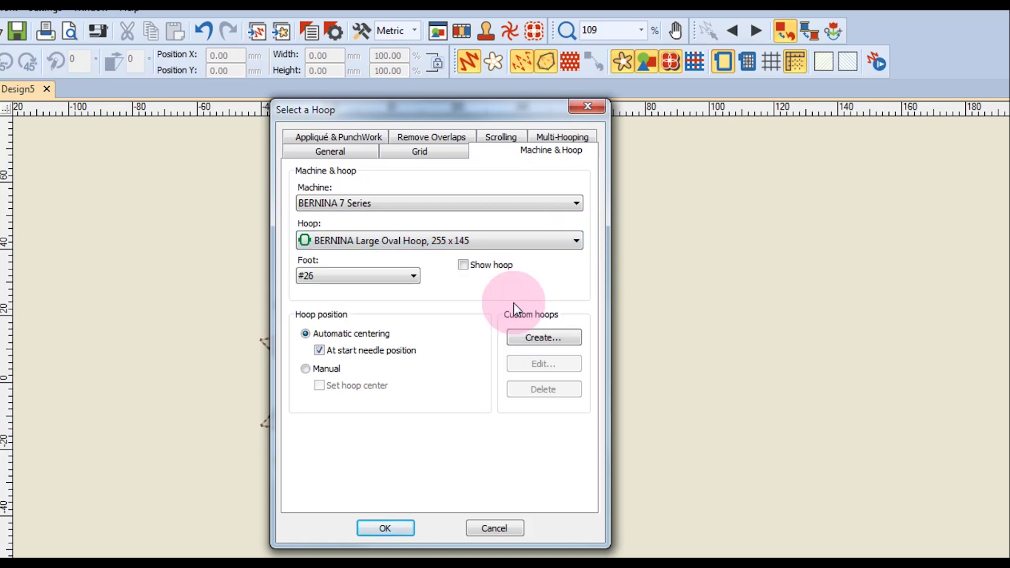
pyautogui.click(416, 274)
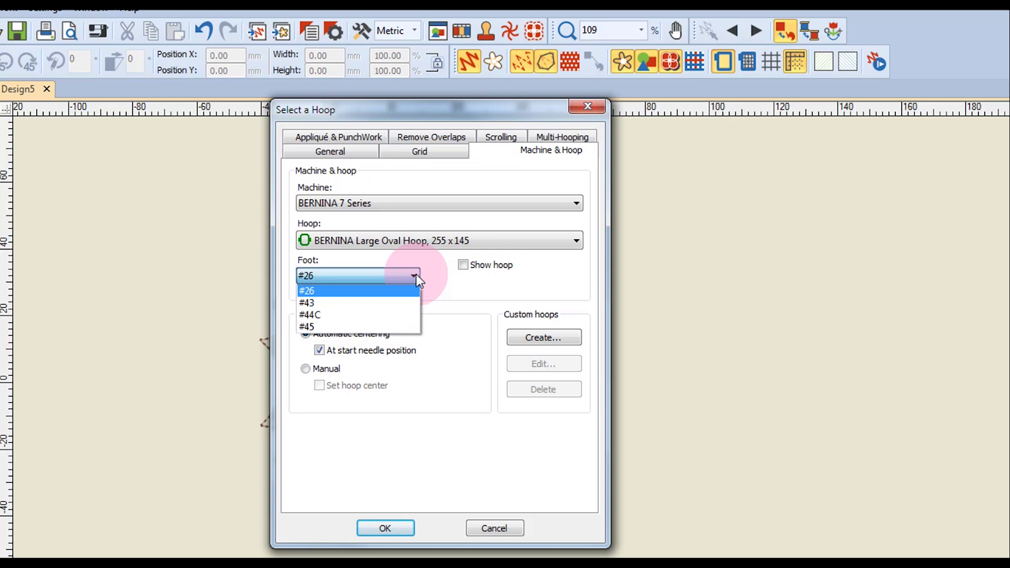
pyautogui.click(378, 291)
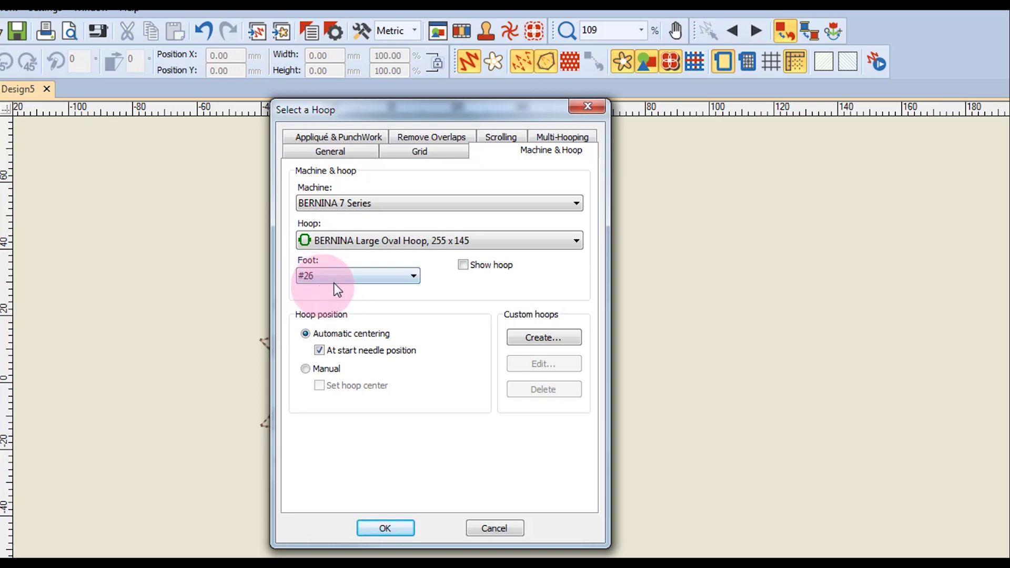
# Turn on Show hoop, try Manual positioning, then return to Automatic centering
pyautogui.click(463, 265)
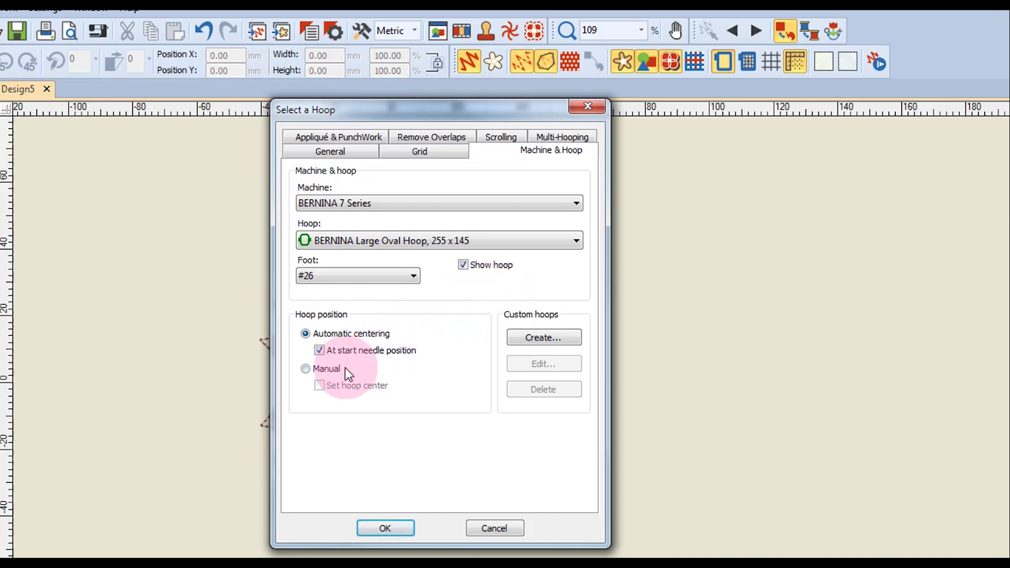
pyautogui.click(305, 369)
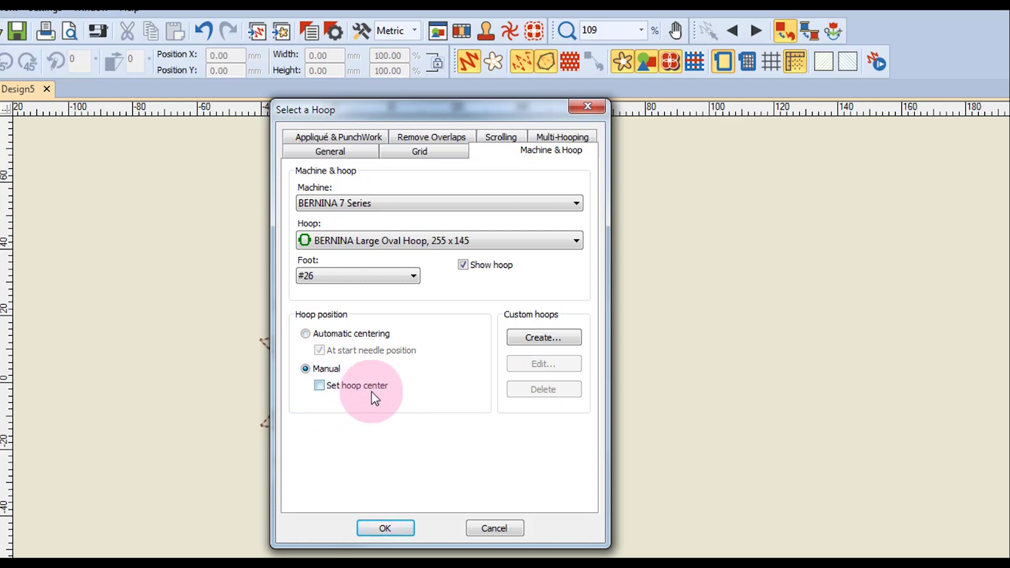
pyautogui.click(306, 334)
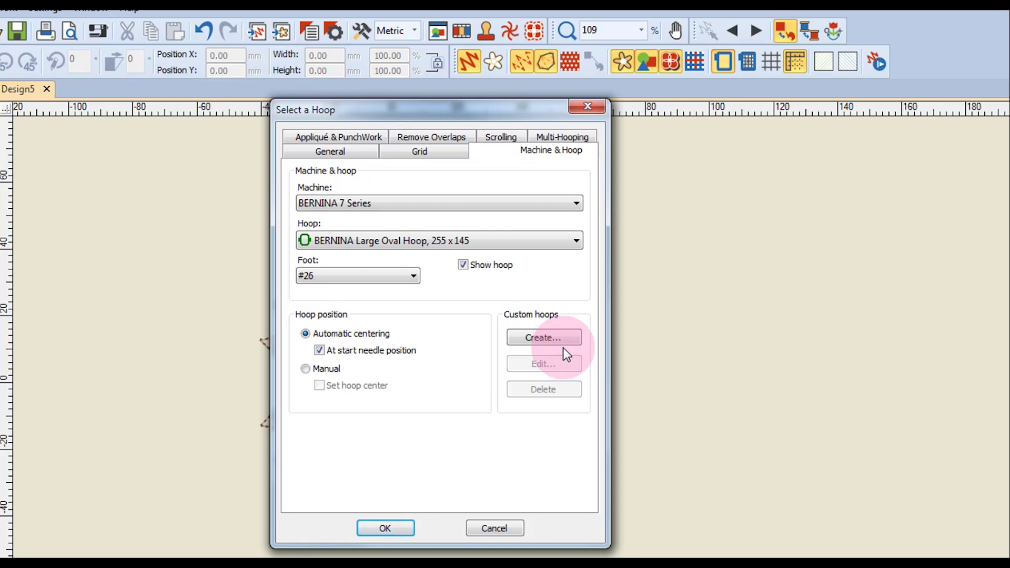
# Apply the hoop settings and zoom To Hoop so the large oval hoop surrounds the star design
pyautogui.click(370, 529)
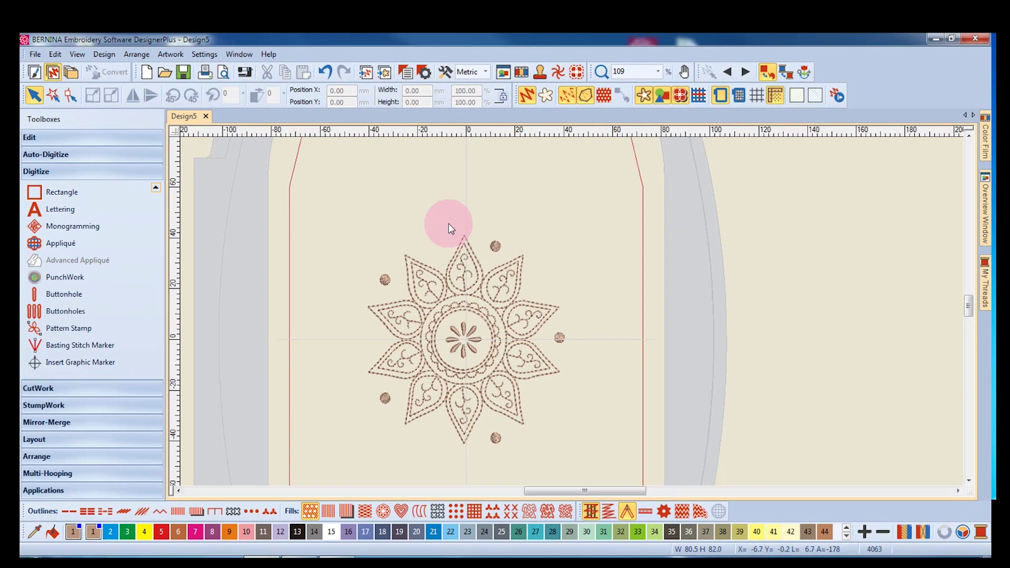
pyautogui.click(660, 71)
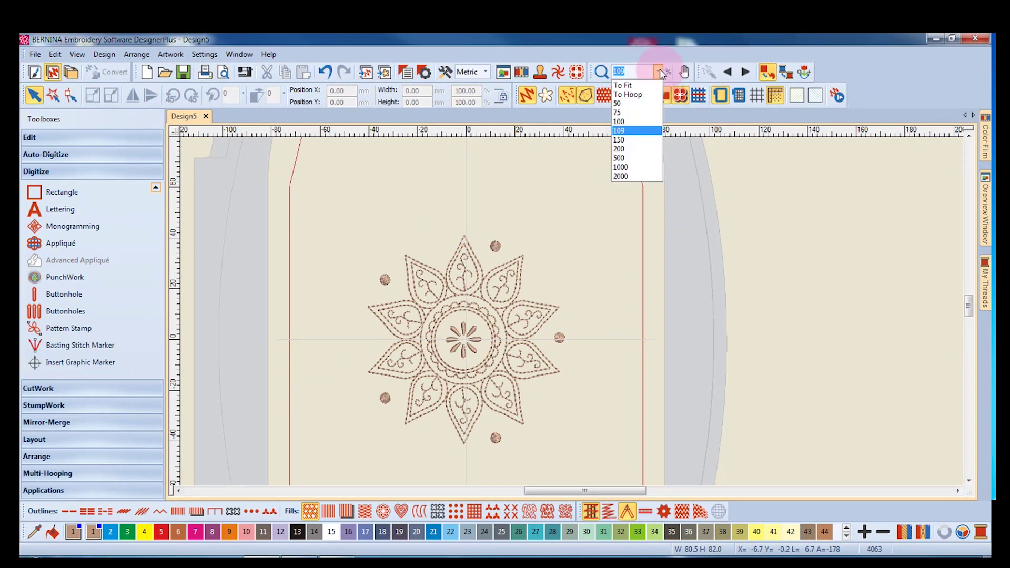
pyautogui.click(631, 94)
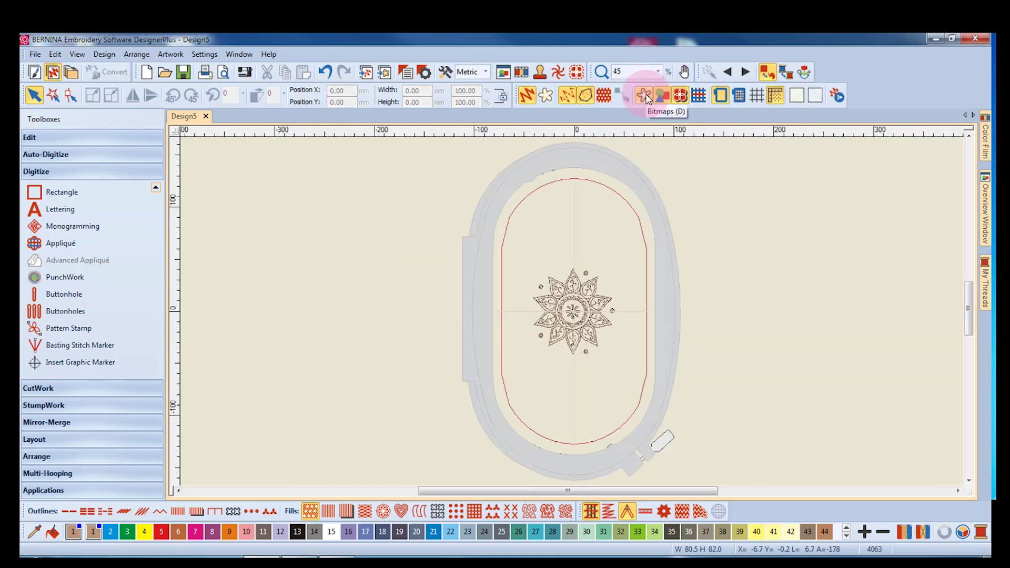
pyautogui.moveTo(644, 96)
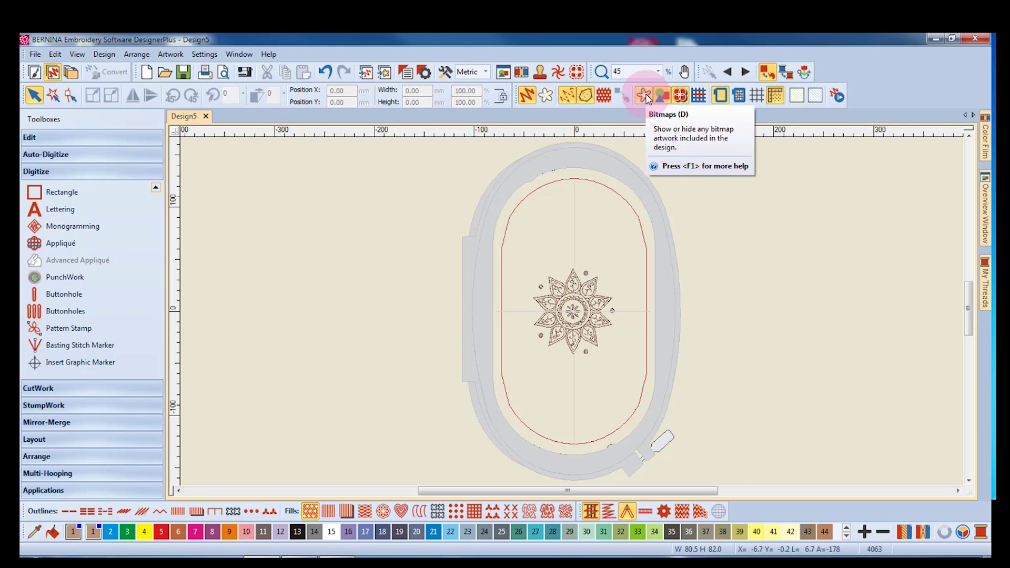
pyautogui.click(722, 95)
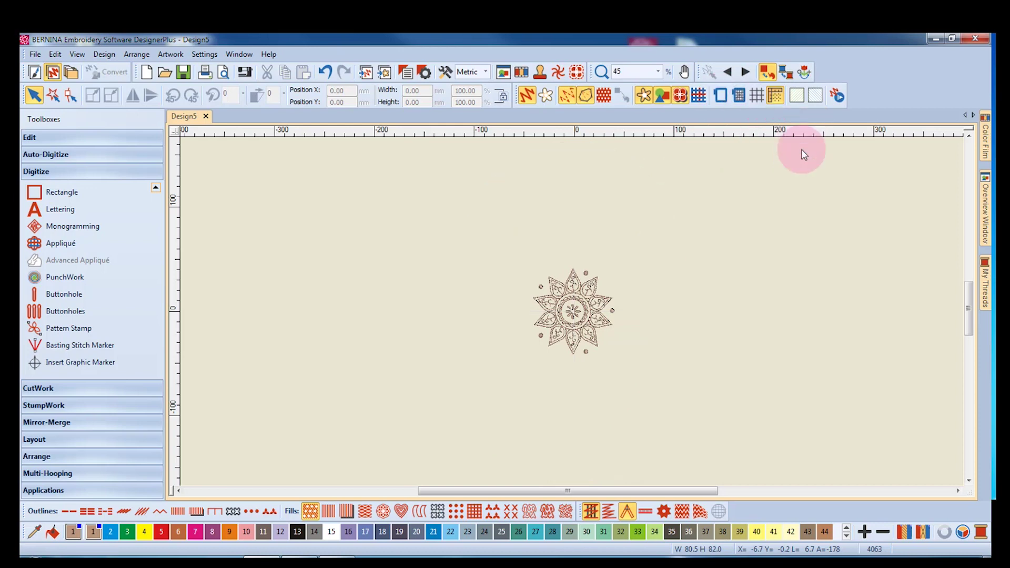